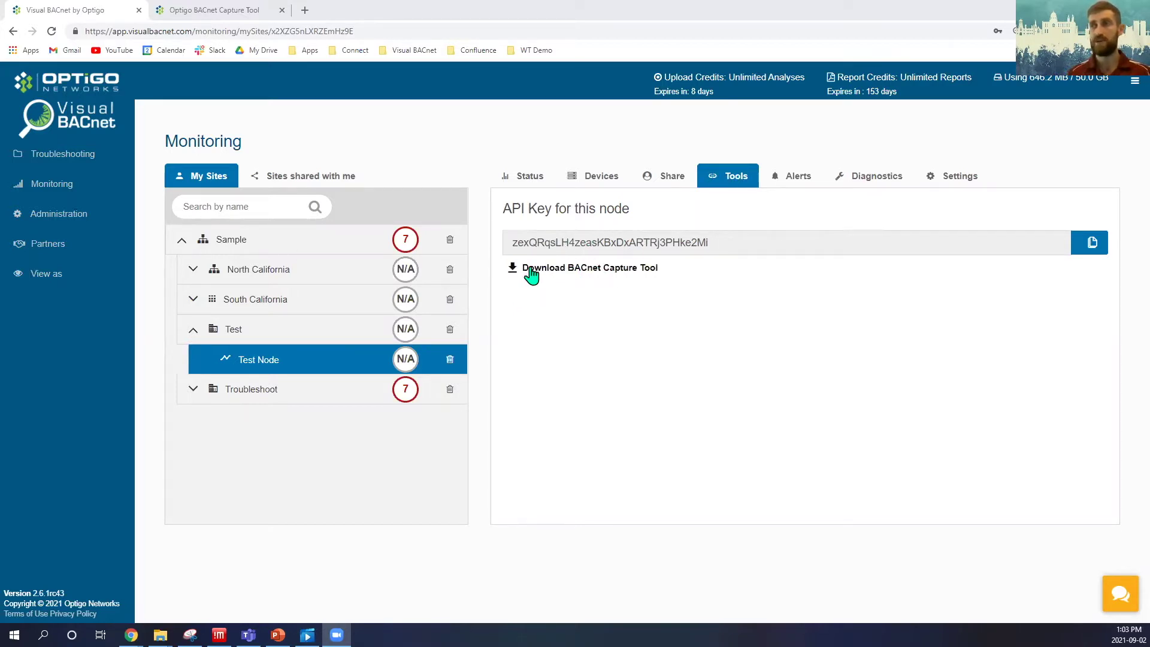
{"action": "left_click", "coordinate": [572, 273]}
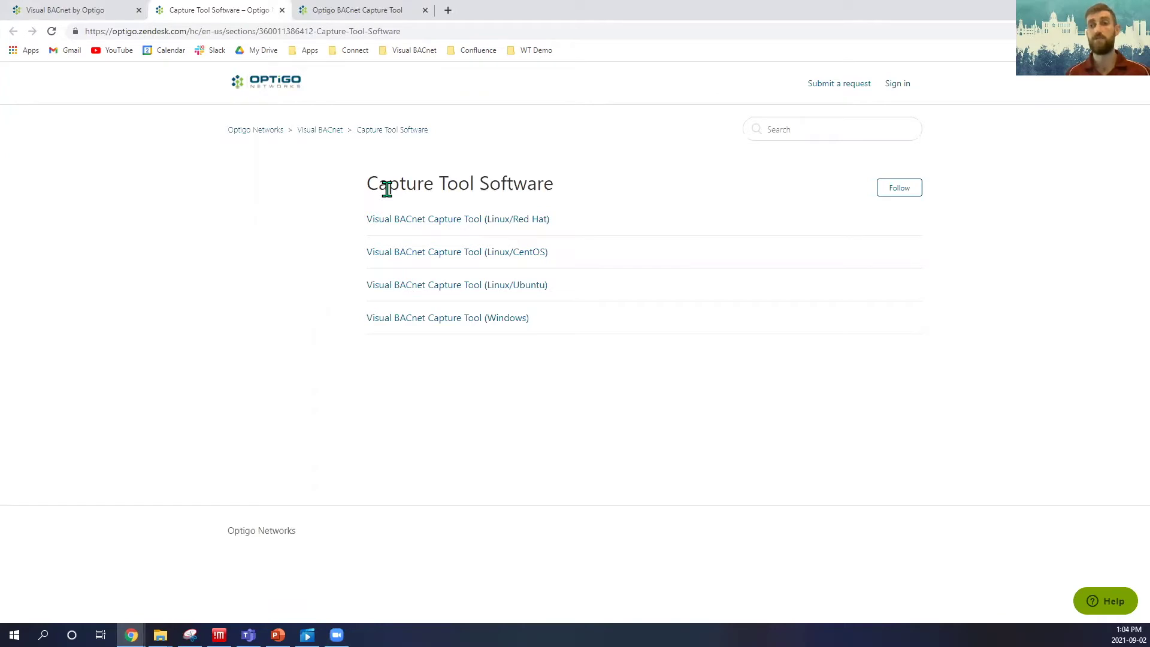
- Log in to the Capture Tool and stop the running capture from the Capture Console
{"action": "key", "text": "ctrl+1"}
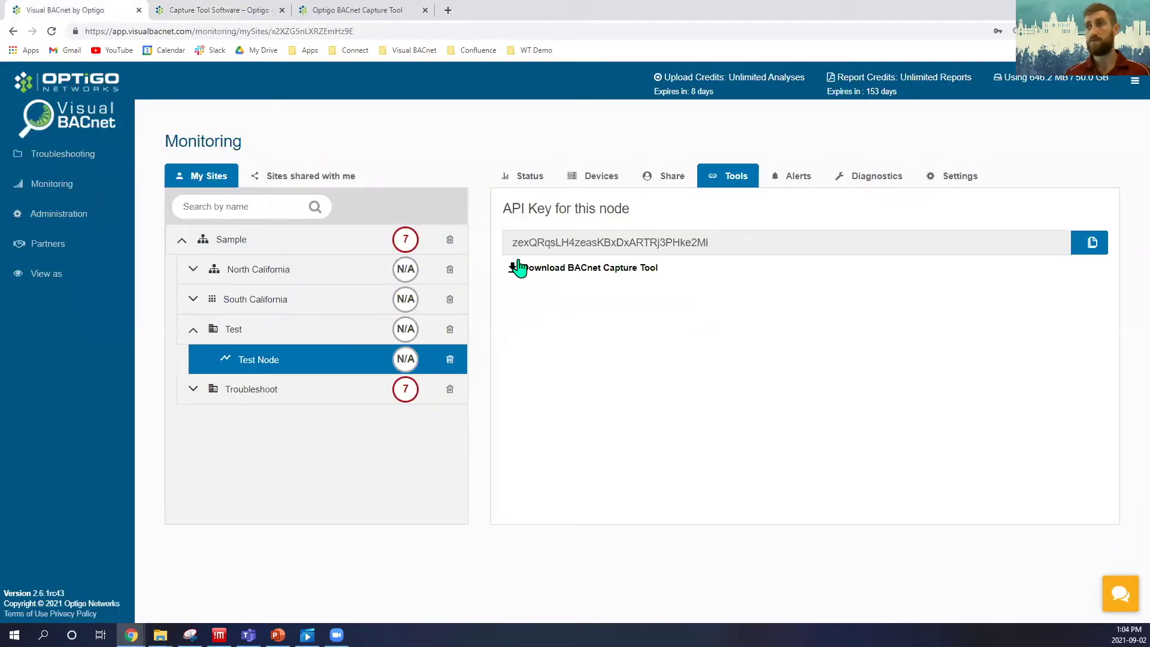
{"action": "left_click", "coordinate": [351, 10]}
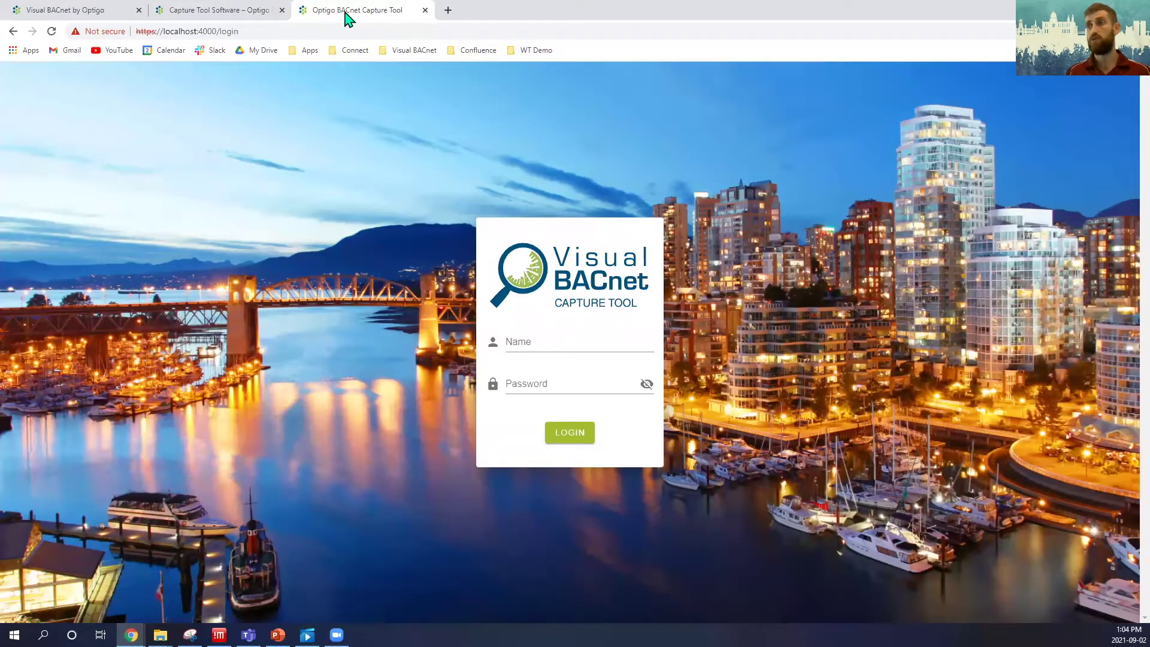
{"action": "left_click", "coordinate": [570, 432]}
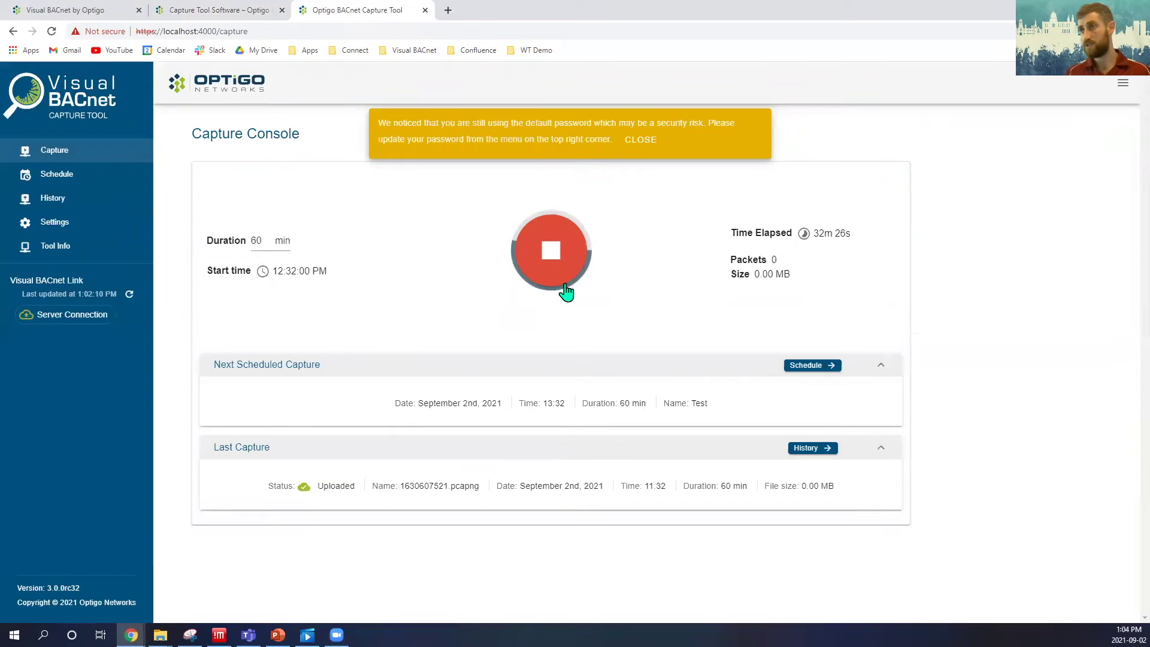
{"action": "left_click", "coordinate": [551, 252]}
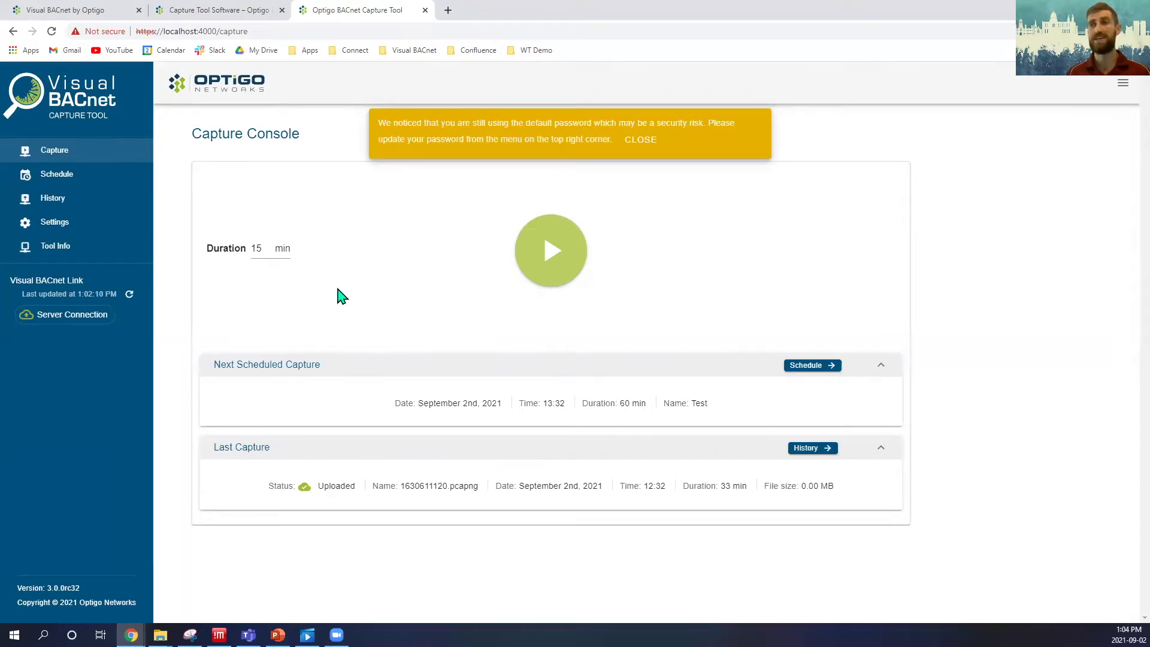
- Copy the Test Node's API key from Visual BACnet and paste it over the old settings key
{"action": "left_click", "coordinate": [57, 223]}
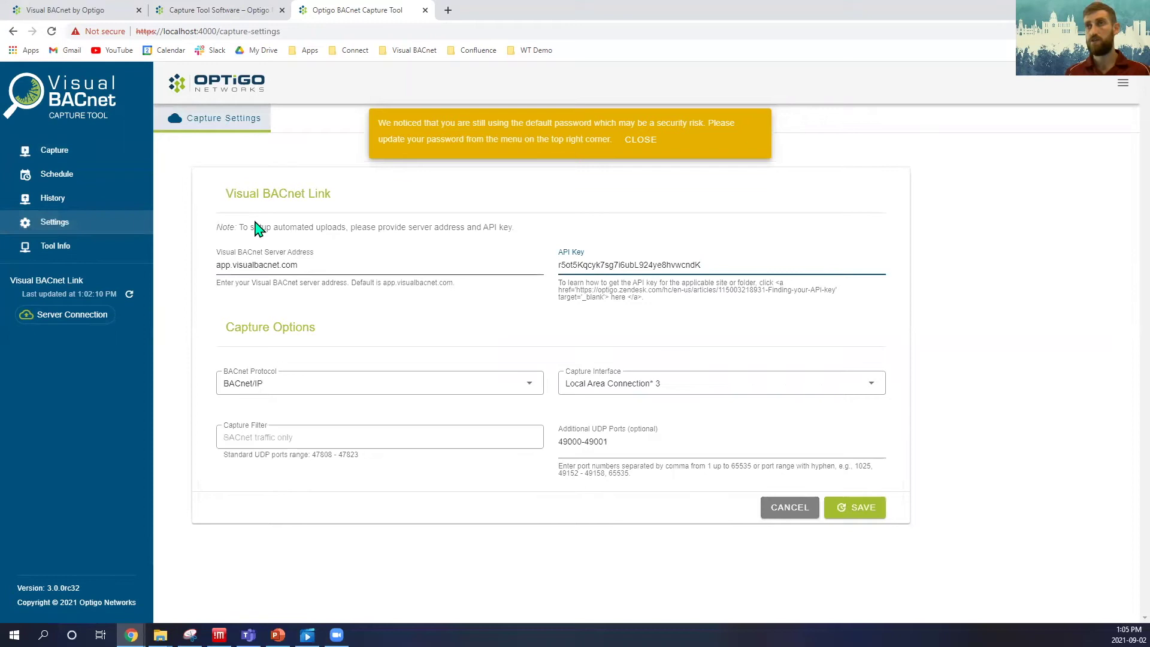
{"action": "left_click", "coordinate": [103, 10]}
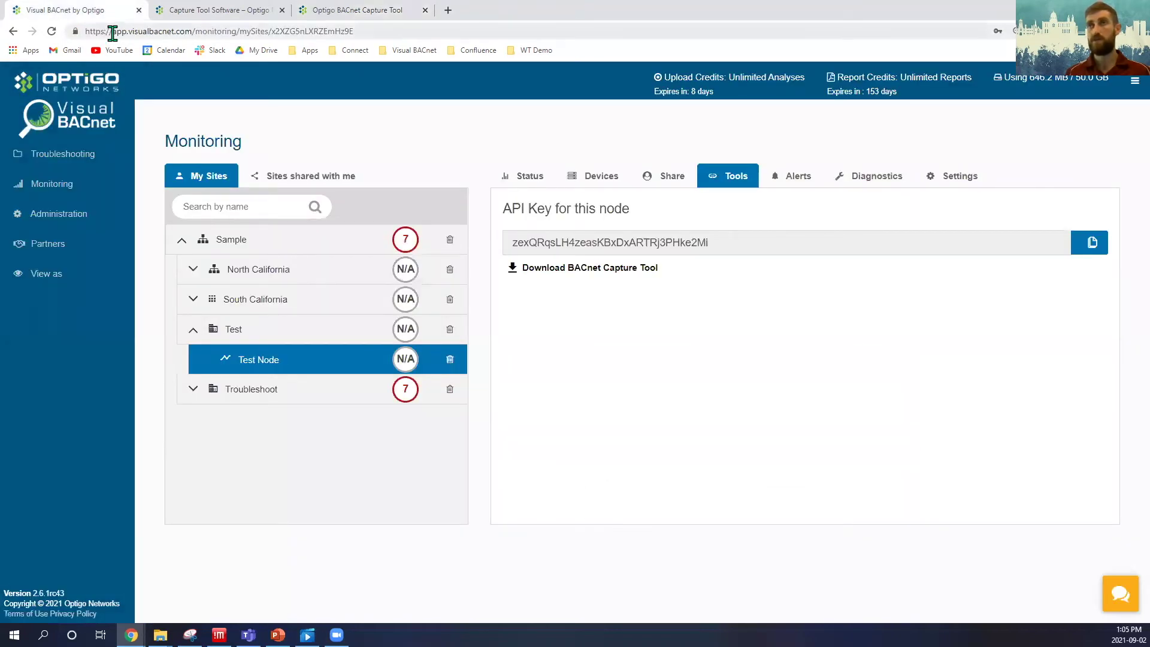
{"action": "left_click_drag", "start_coordinate": [112, 31], "coordinate": [192, 31]}
{"action": "left_click", "coordinate": [361, 18]}
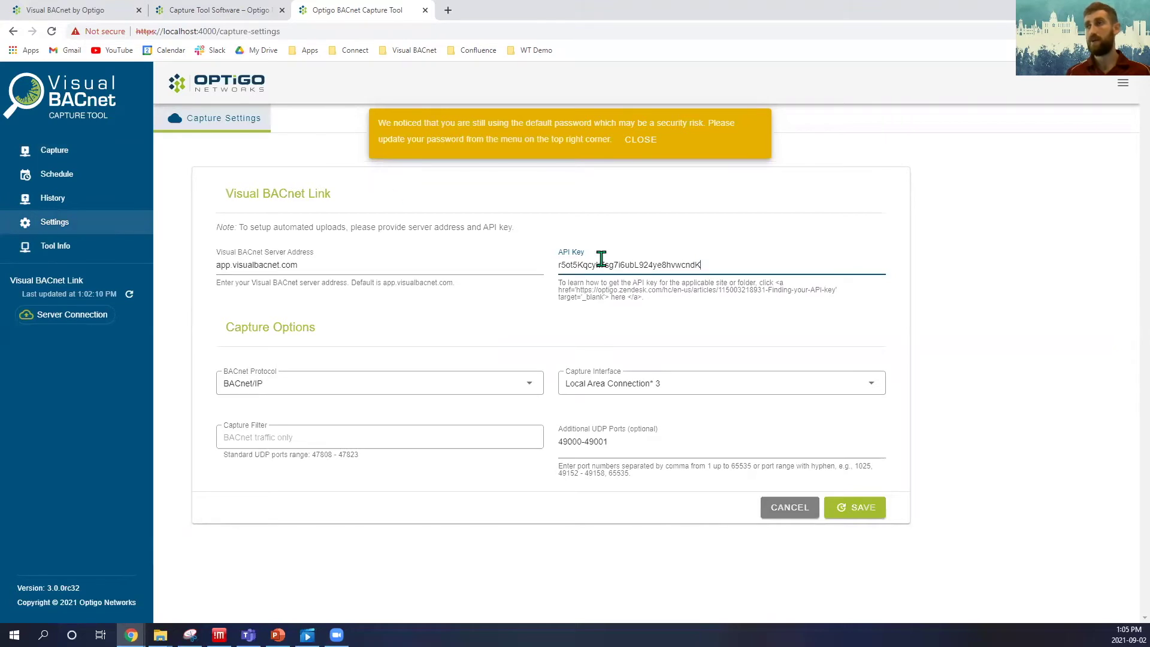
{"action": "left_click", "coordinate": [94, 10]}
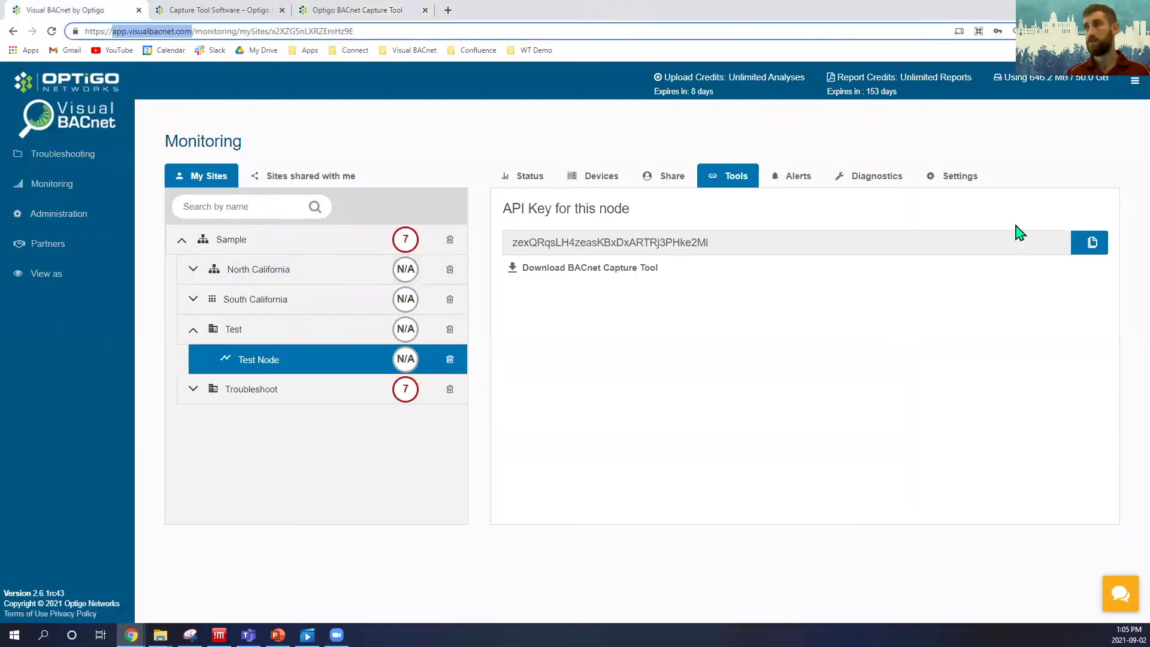
{"action": "left_click", "coordinate": [1091, 242]}
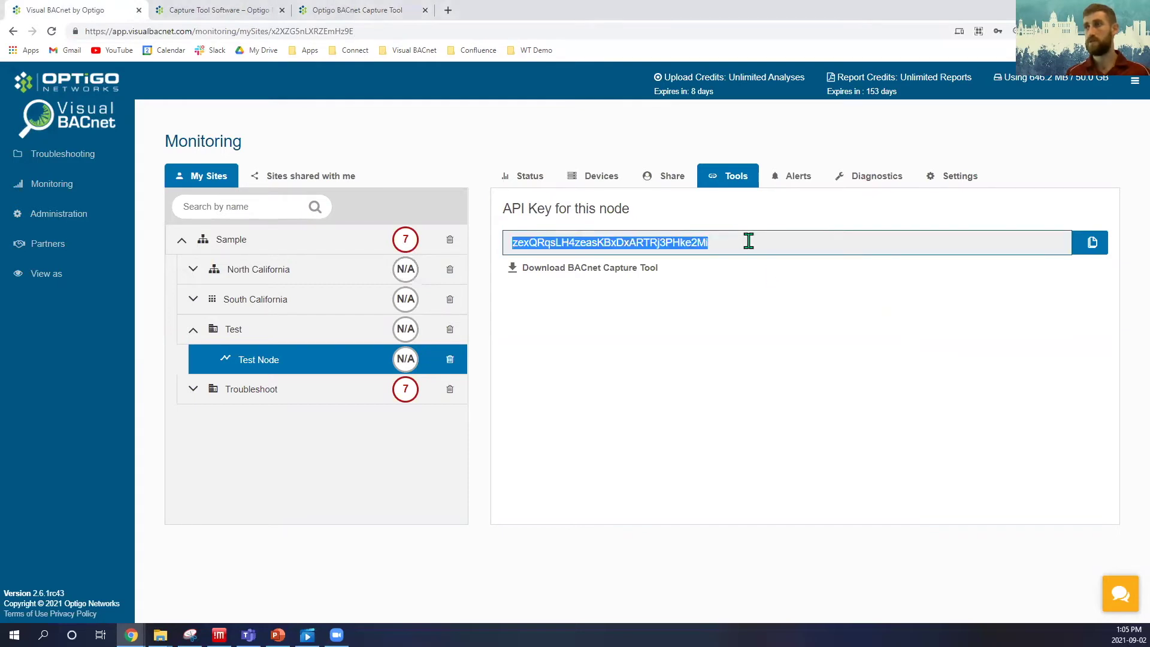
{"action": "left_click", "coordinate": [357, 10]}
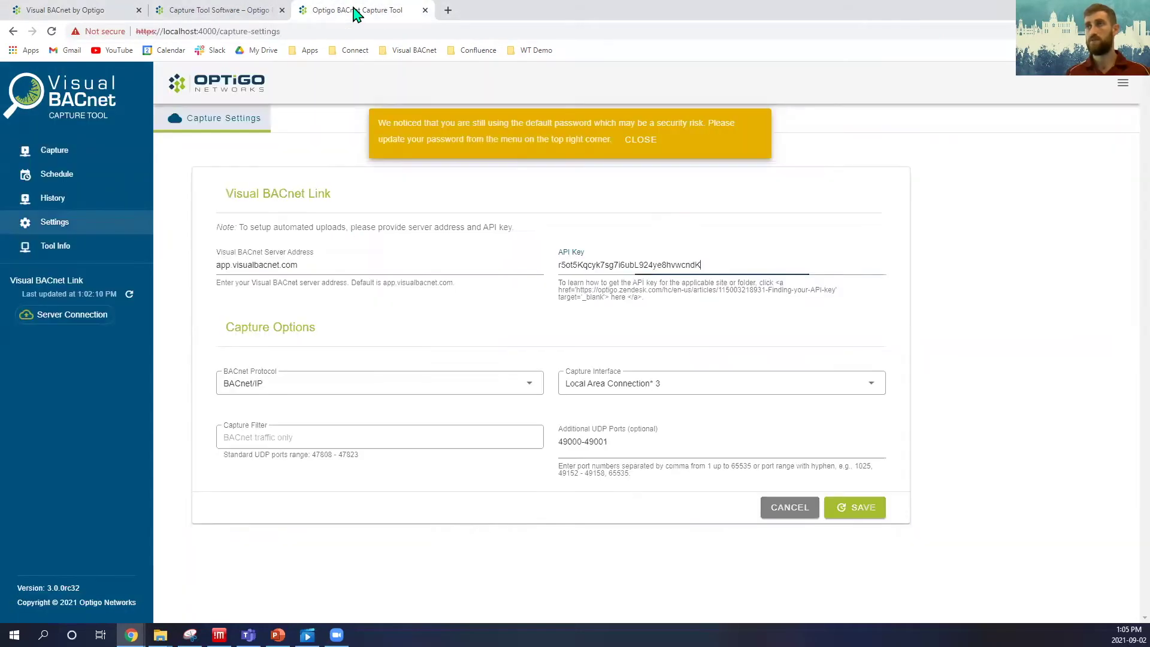
{"action": "double_click", "coordinate": [711, 276]}
{"action": "key", "text": "ctrl+v"}
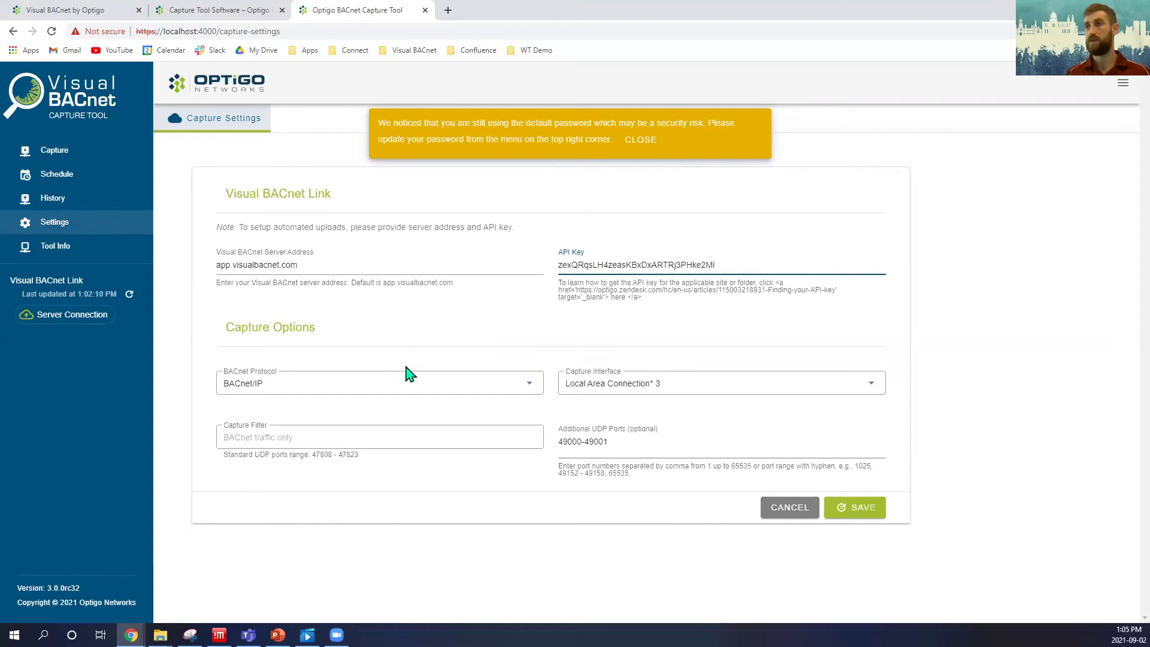
{"action": "left_click", "coordinate": [404, 387]}
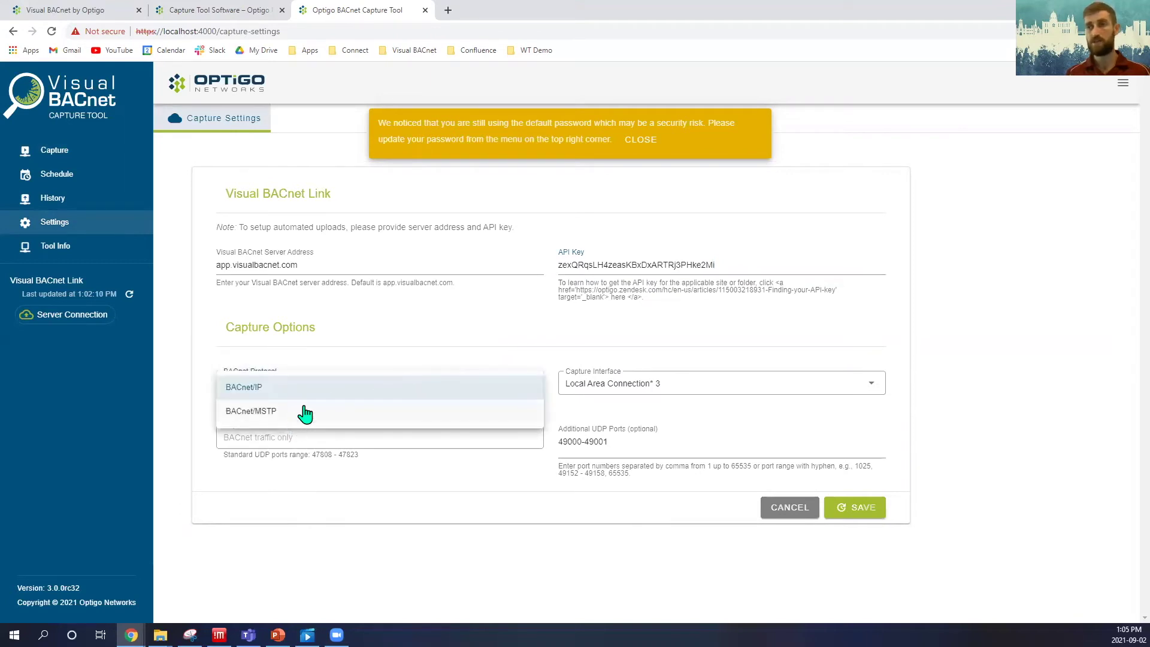
{"action": "left_click", "coordinate": [421, 346]}
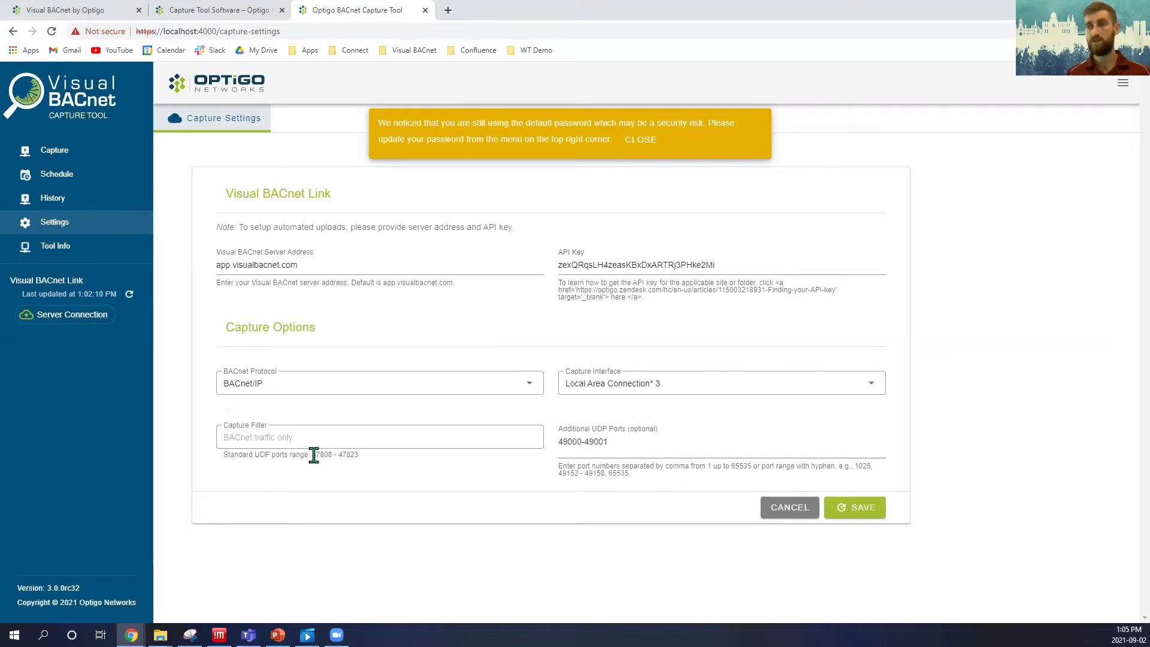
{"action": "left_click_drag", "start_coordinate": [311, 455], "coordinate": [358, 455]}
{"action": "left_click", "coordinate": [617, 445]}
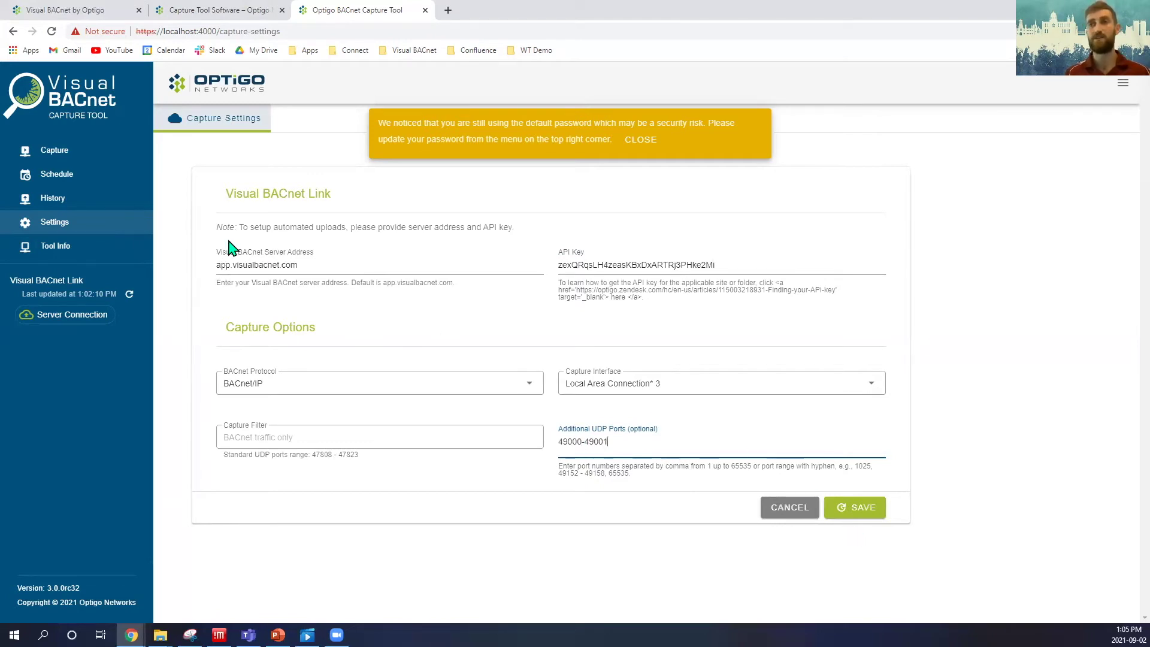
- Start a scheduled capture named Test2 that repeats Hourly, every 1 hour
{"action": "left_click", "coordinate": [45, 174]}
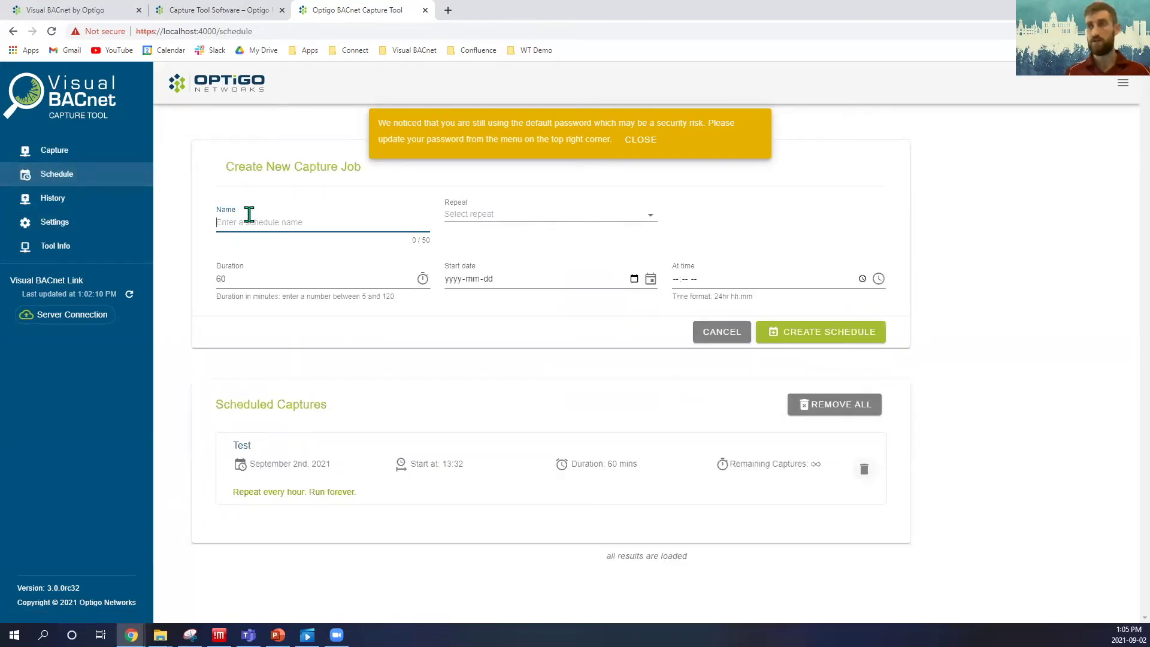
{"action": "type", "text": "Test2"}
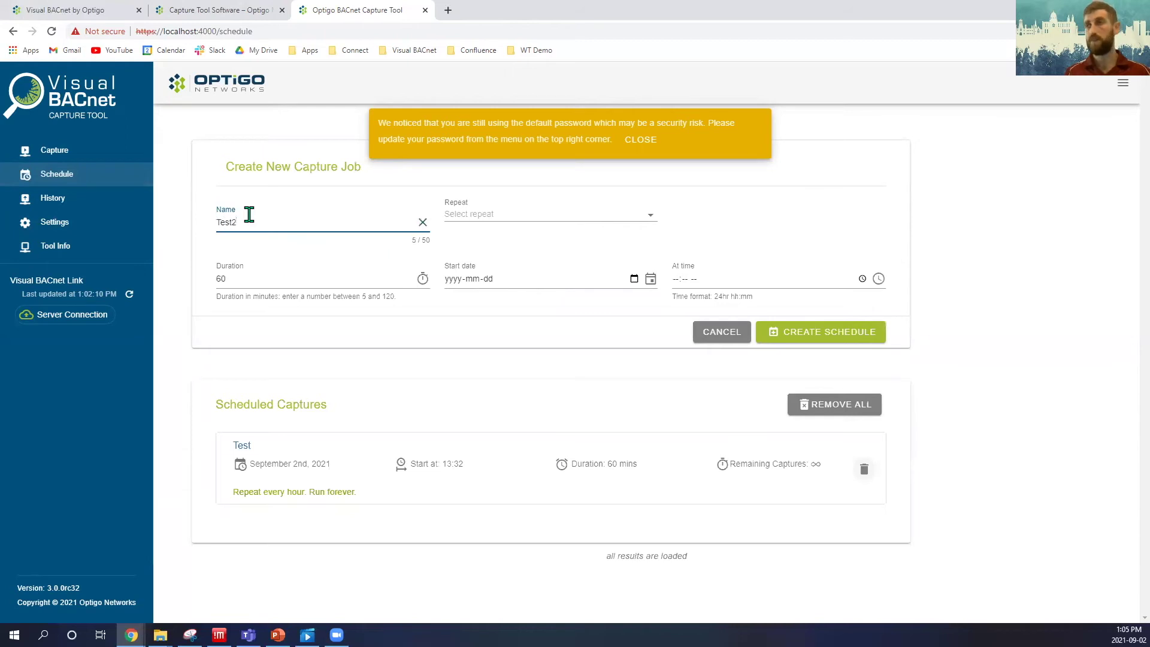
{"action": "left_click", "coordinate": [544, 217]}
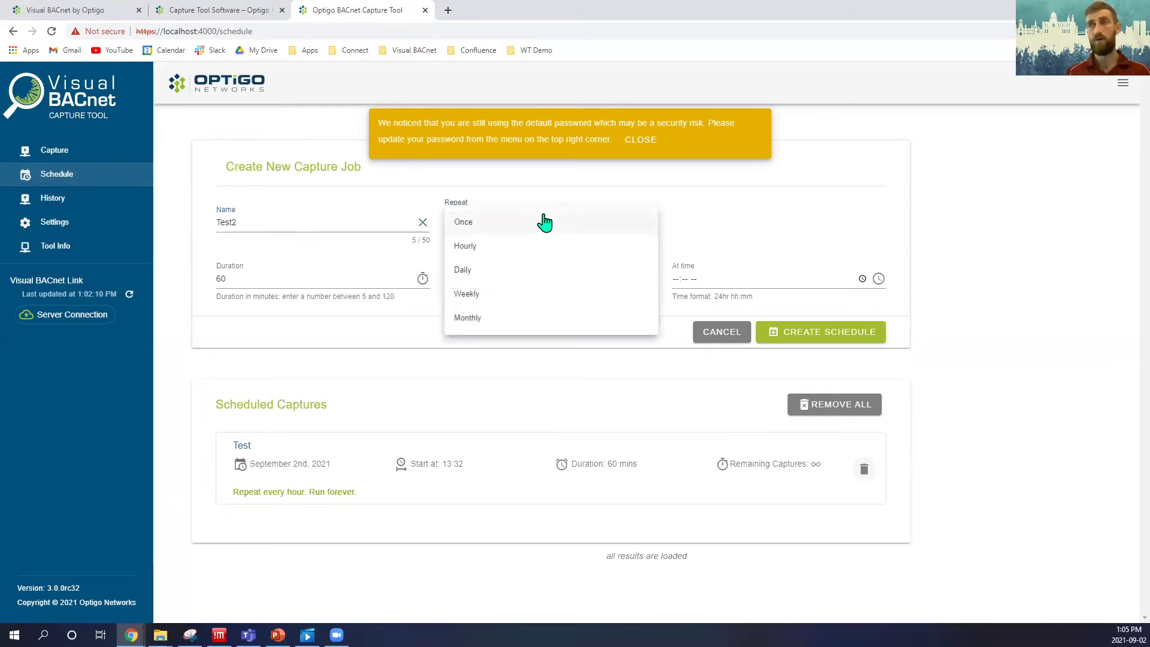
{"action": "left_click", "coordinate": [473, 248]}
{"action": "left_click", "coordinate": [775, 217]}
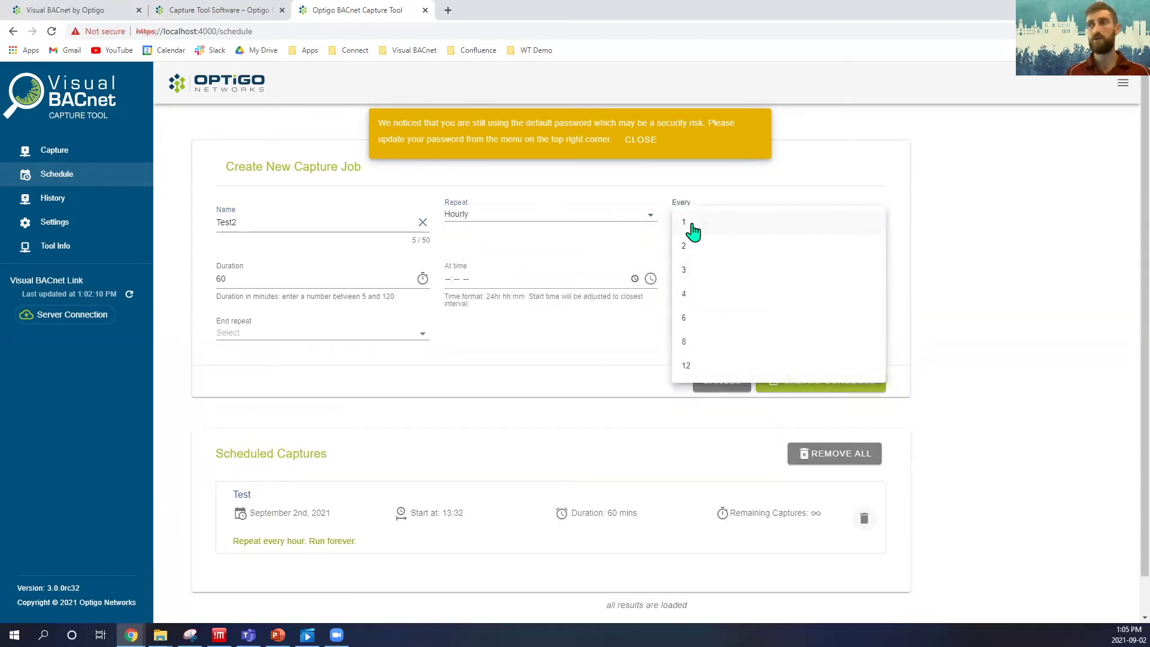
{"action": "left_click", "coordinate": [693, 231]}
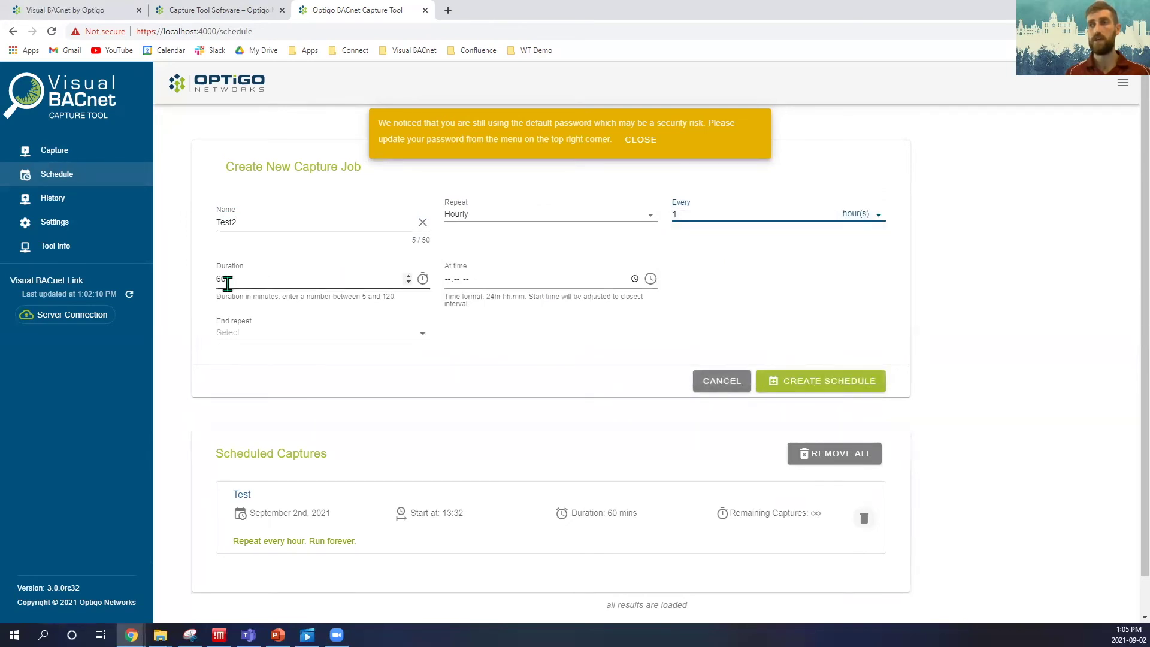
- Set the Test2 job's start time to 01:10 PM
{"action": "left_click", "coordinate": [463, 282]}
{"action": "left_click", "coordinate": [635, 279]}
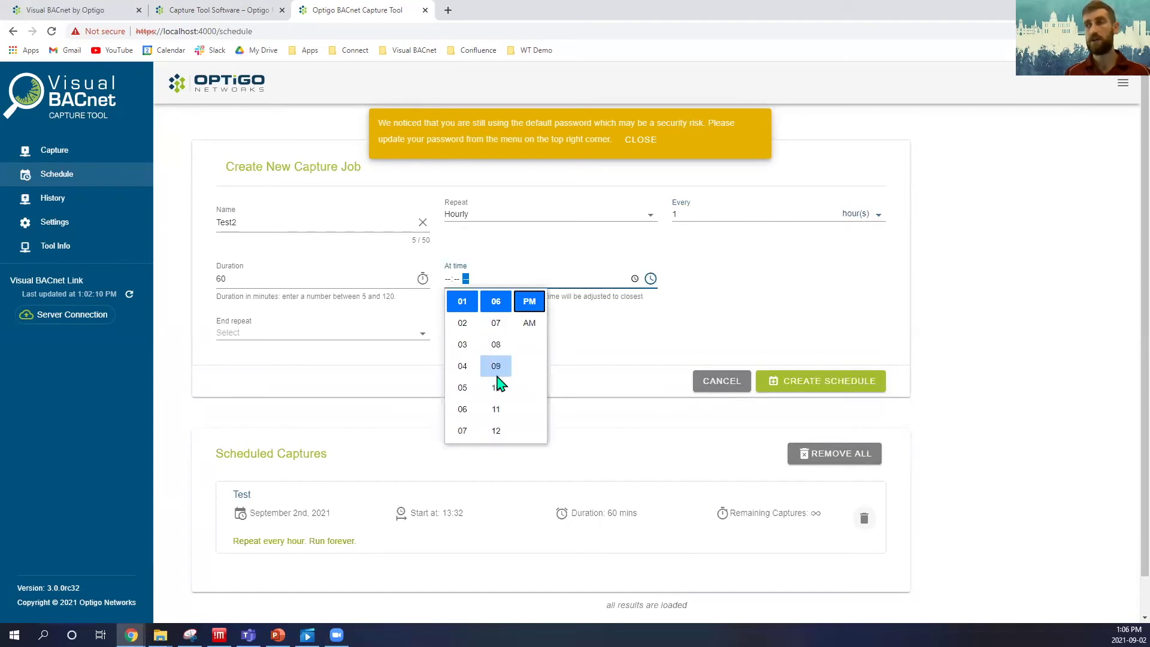
{"action": "left_click", "coordinate": [496, 394]}
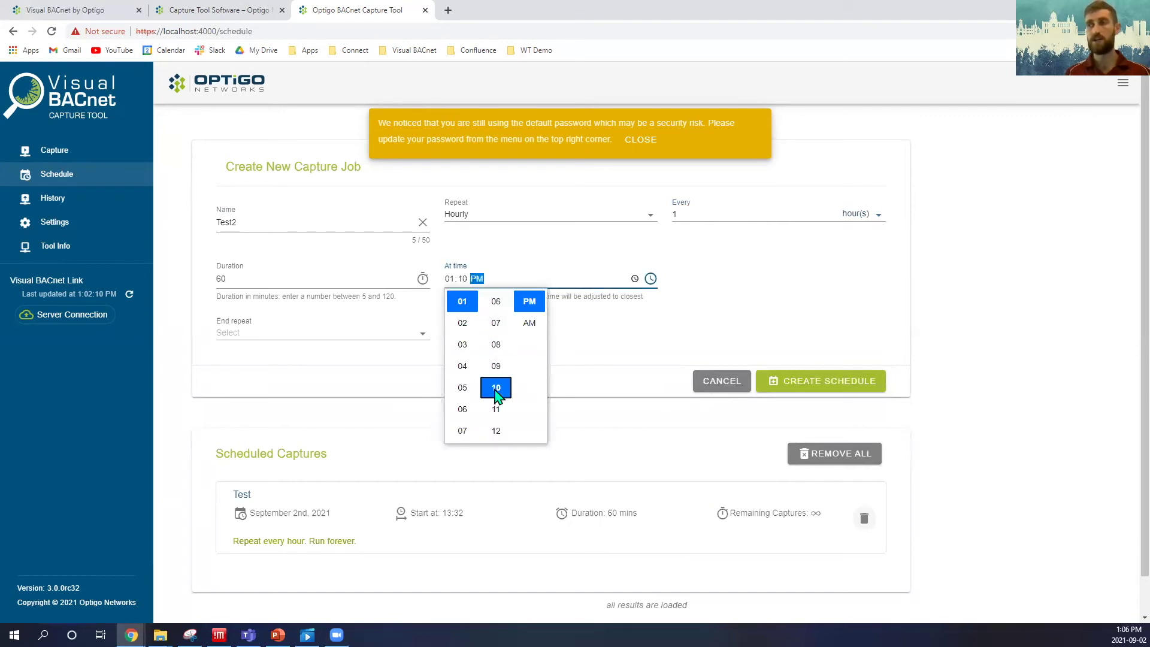
{"action": "left_click", "coordinate": [619, 337]}
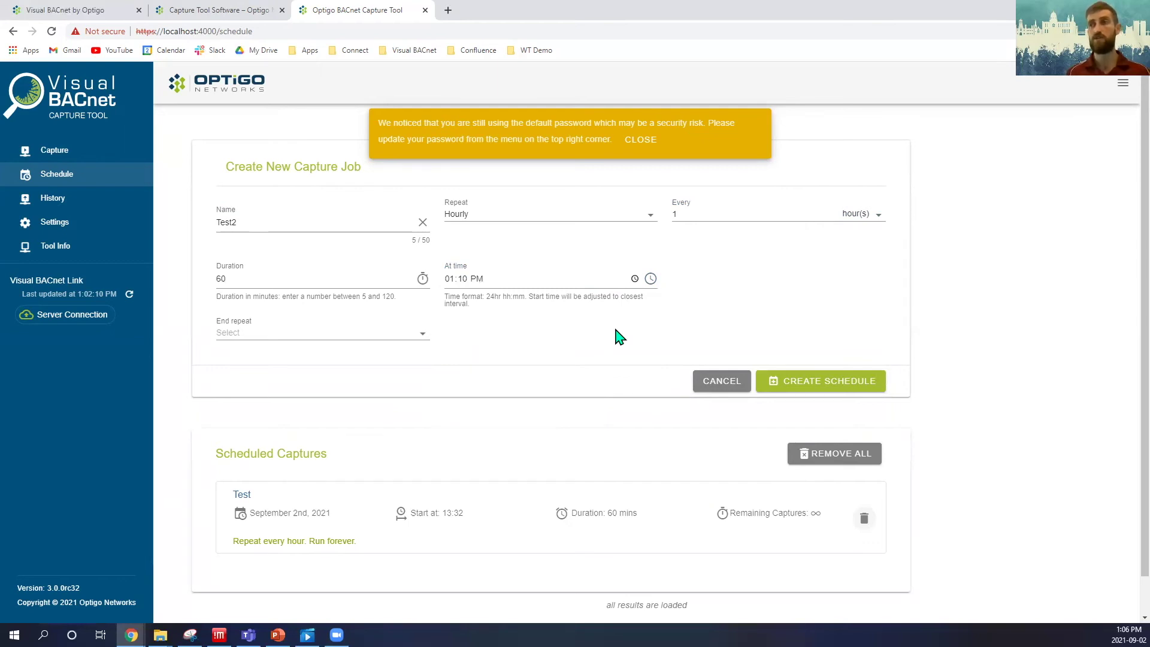
- Make the repeat end after a number of captures, set to 48
{"action": "left_click", "coordinate": [419, 336]}
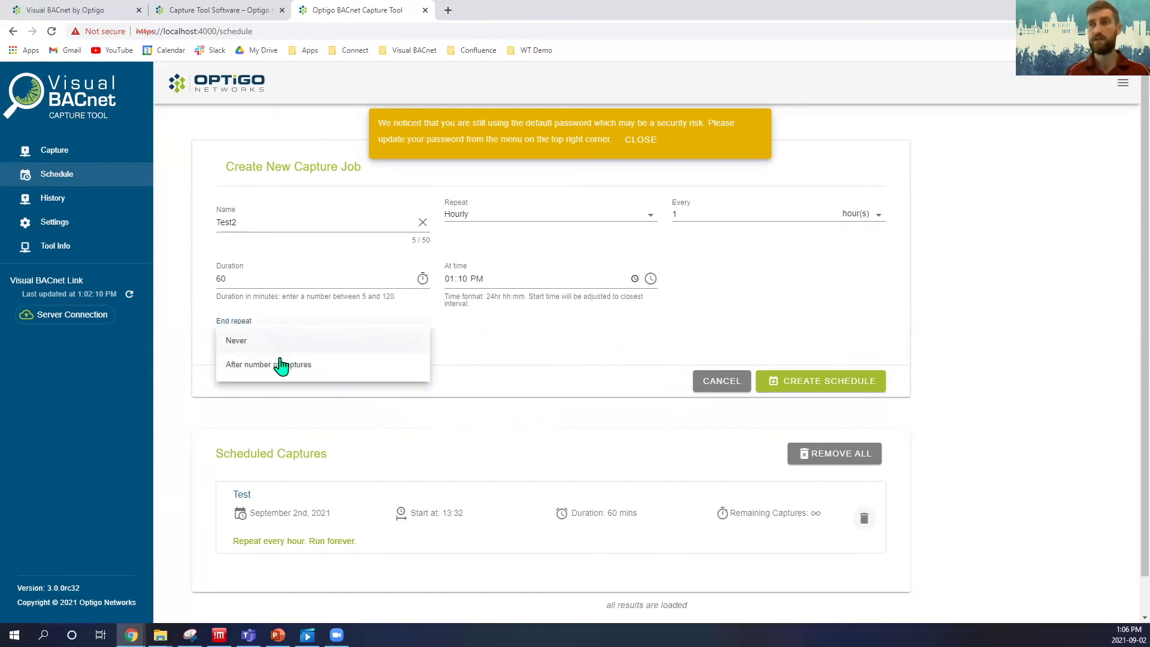
{"action": "left_click", "coordinate": [257, 373]}
{"action": "left_click", "coordinate": [499, 341]}
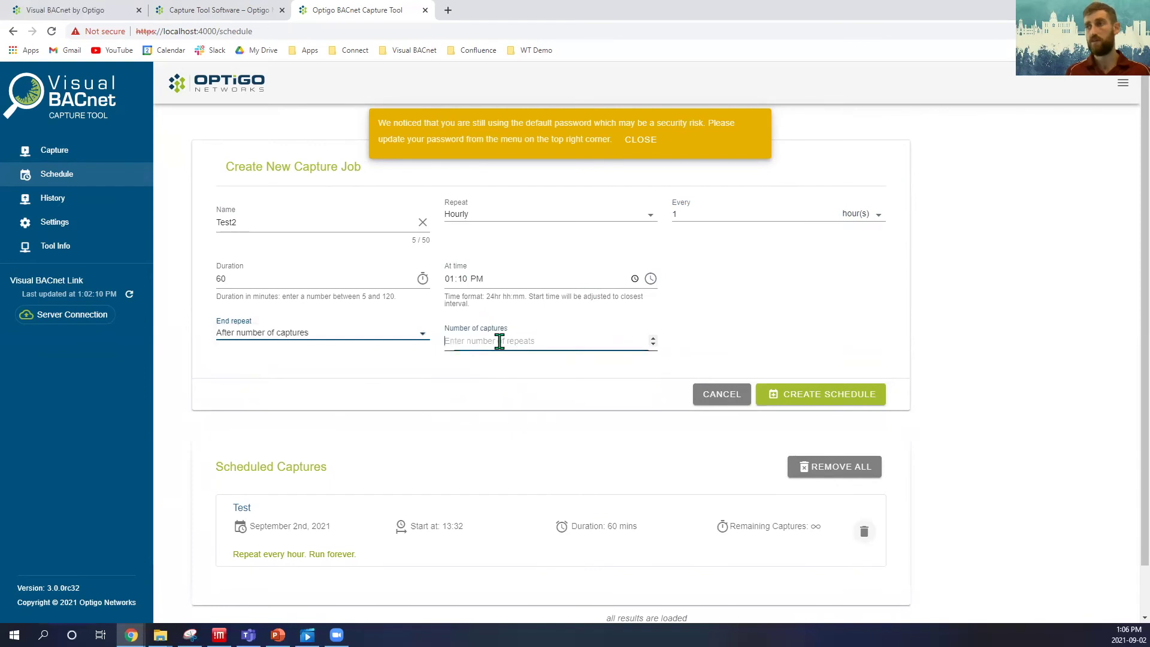
{"action": "type", "text": "4"}
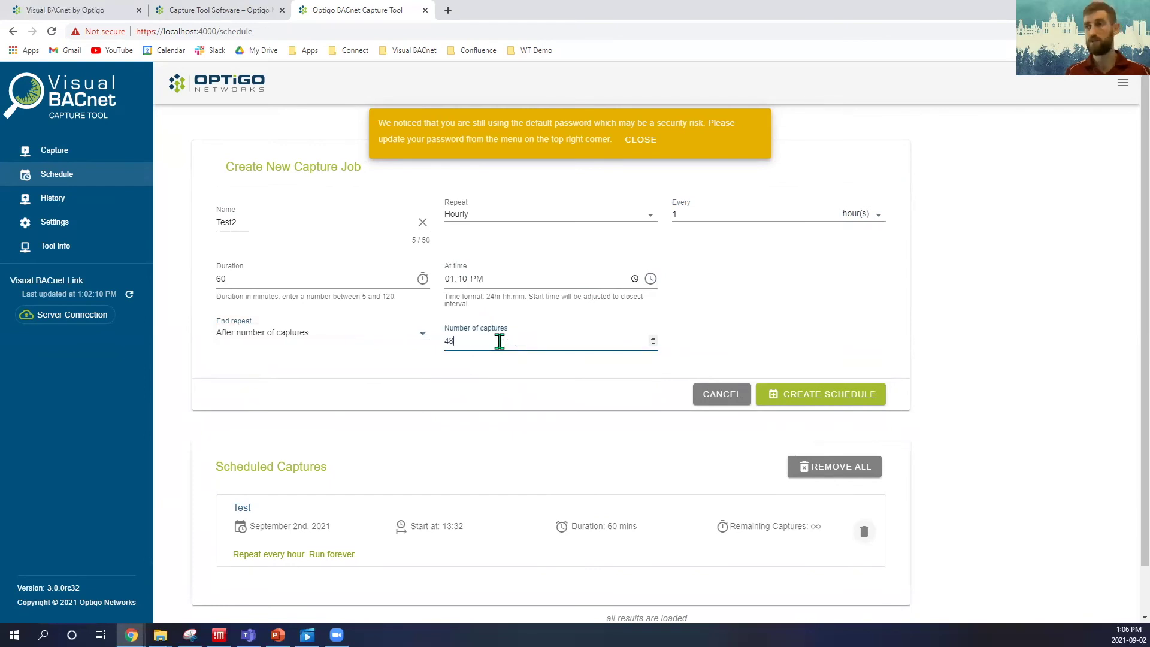
{"action": "type", "text": "8"}
{"action": "left_click", "coordinate": [536, 379]}
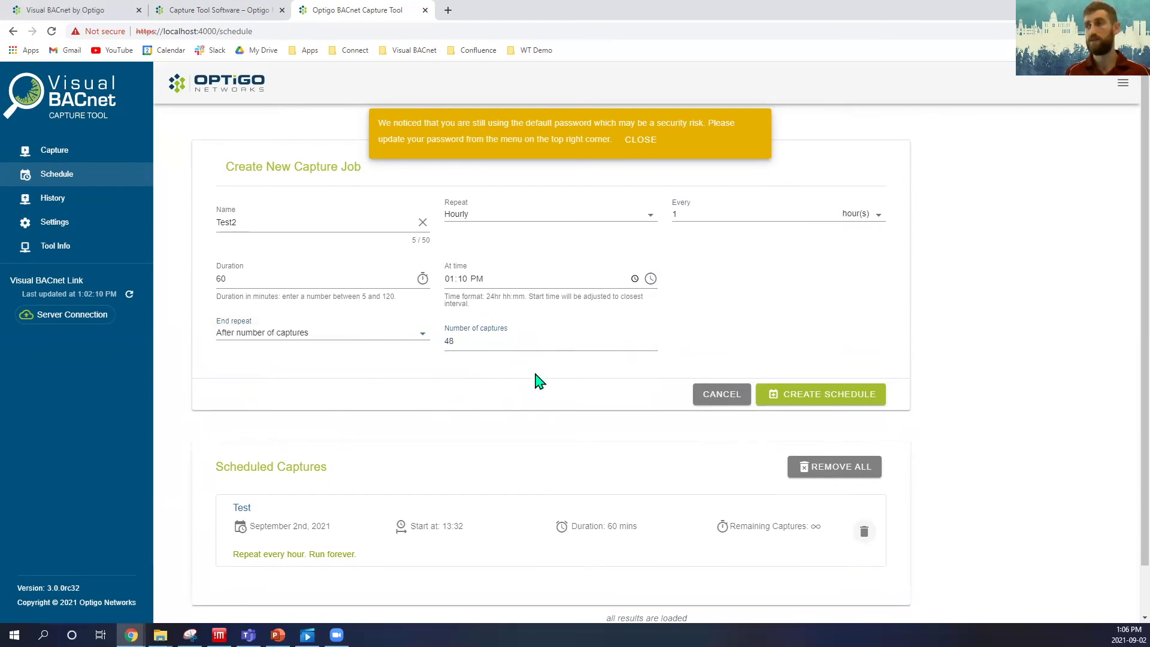
- Create the Test2 schedule so it's listed under Scheduled Captures starting 13:10
{"action": "left_click", "coordinate": [790, 400]}
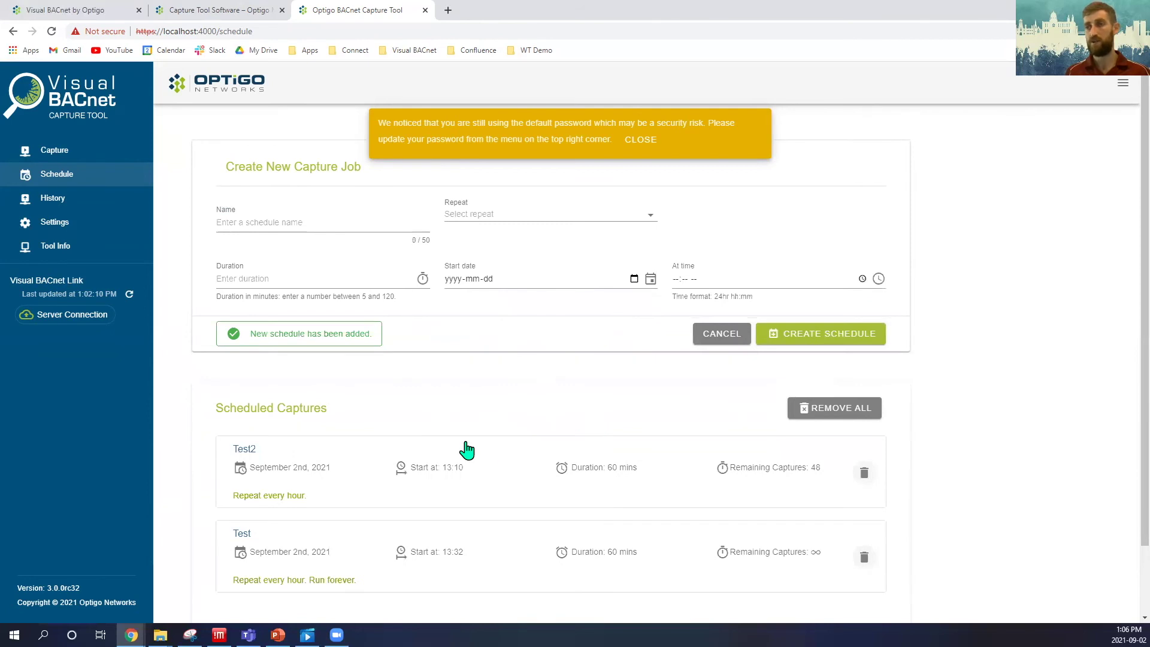